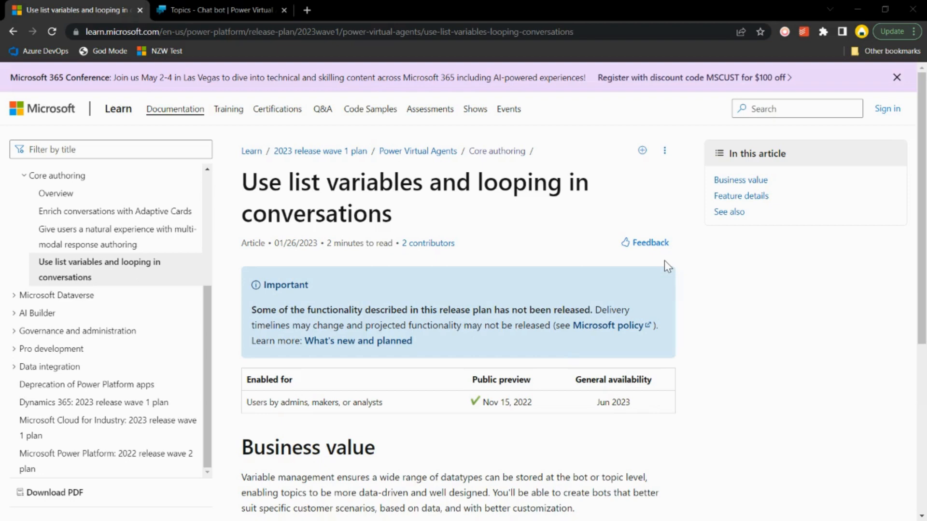
Read through the article on list variables and looping, switch to Power Virtual Agents and create a new topic.
{"action": "scroll", "coordinate": [666, 265], "scroll_direction": "down", "scroll_amount": 1}
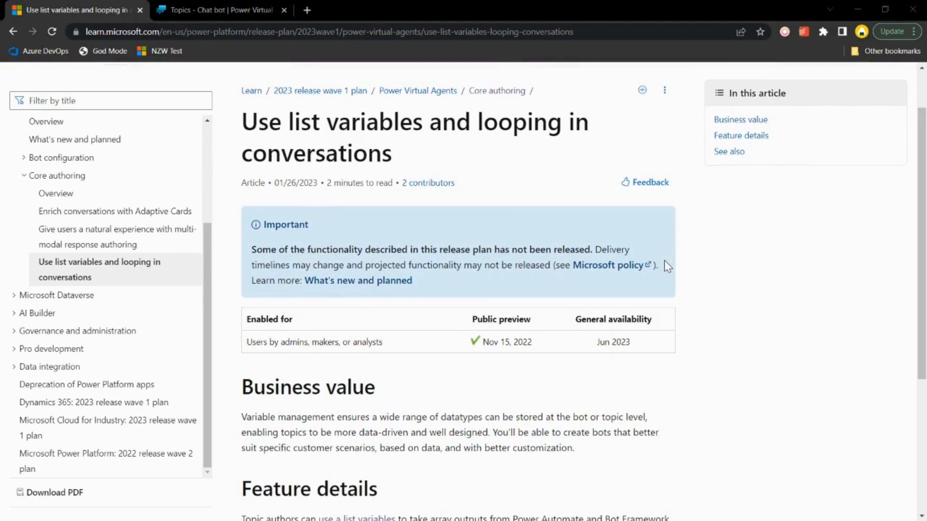
{"action": "scroll", "coordinate": [668, 266], "scroll_direction": "down", "scroll_amount": 3}
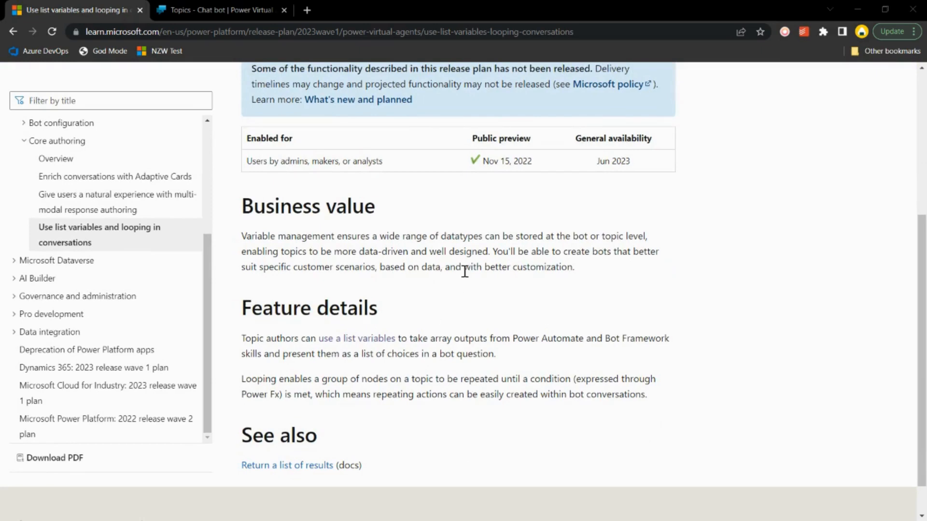
{"action": "left_click", "coordinate": [275, 9]}
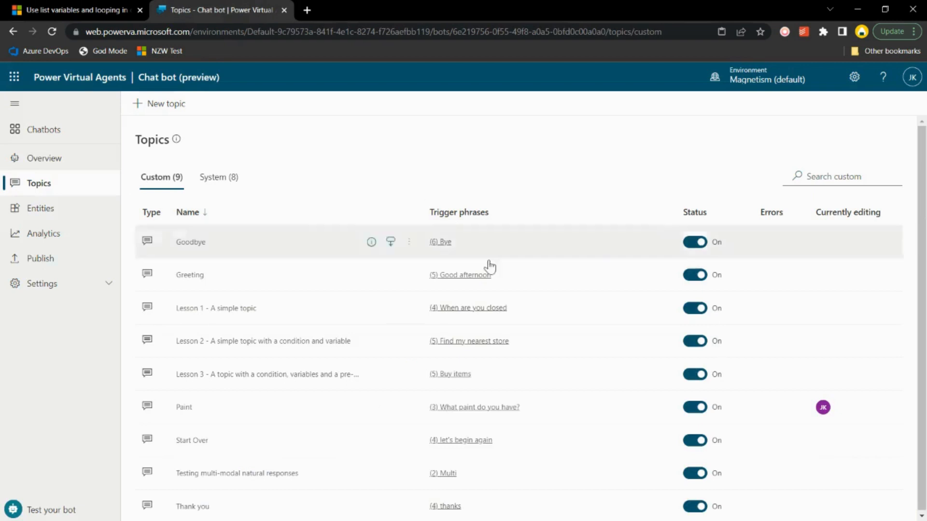
{"action": "left_click", "coordinate": [162, 105]}
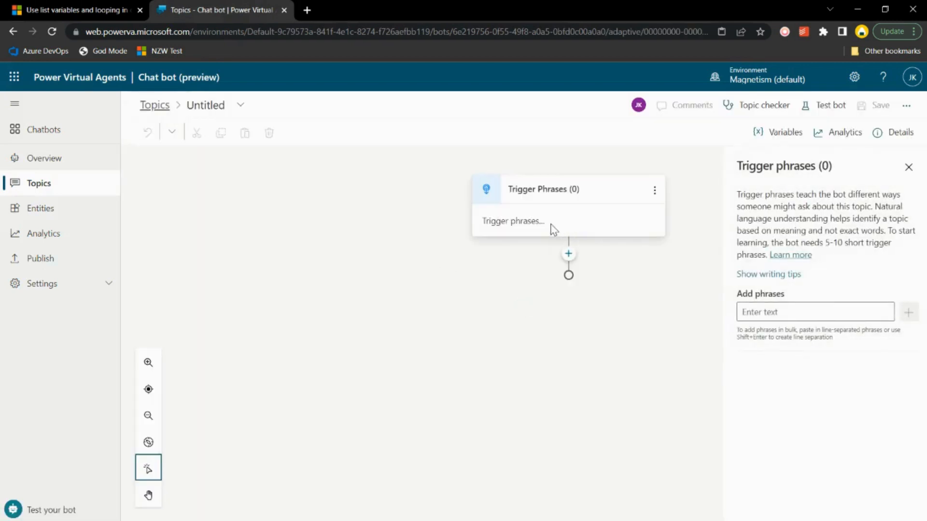
Add the trigger phrases "brick" and "I would like a brick" to the topic.
{"action": "left_click", "coordinate": [832, 309]}
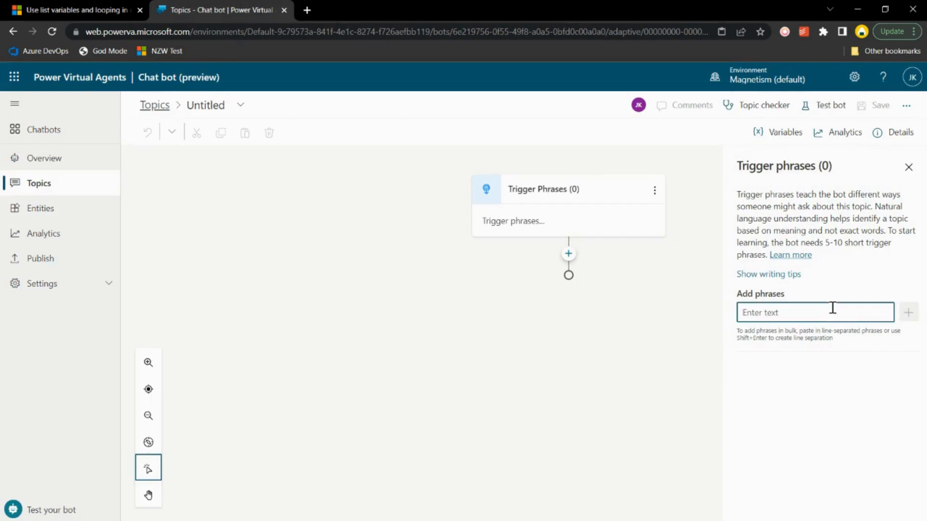
{"action": "type", "text": "brick"}
{"action": "key", "text": "Return"}
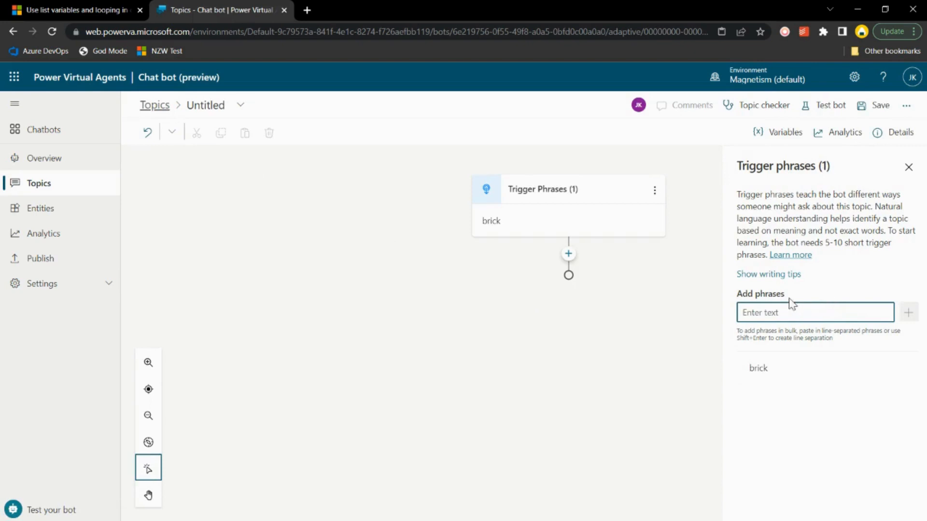
{"action": "type", "text": "H"}
{"action": "key", "text": "BackSpace"}
{"action": "type", "text": "W"}
{"action": "key", "text": "BackSpace"}
{"action": "type", "text": "I would like a brick"}
{"action": "key", "text": "Return"}
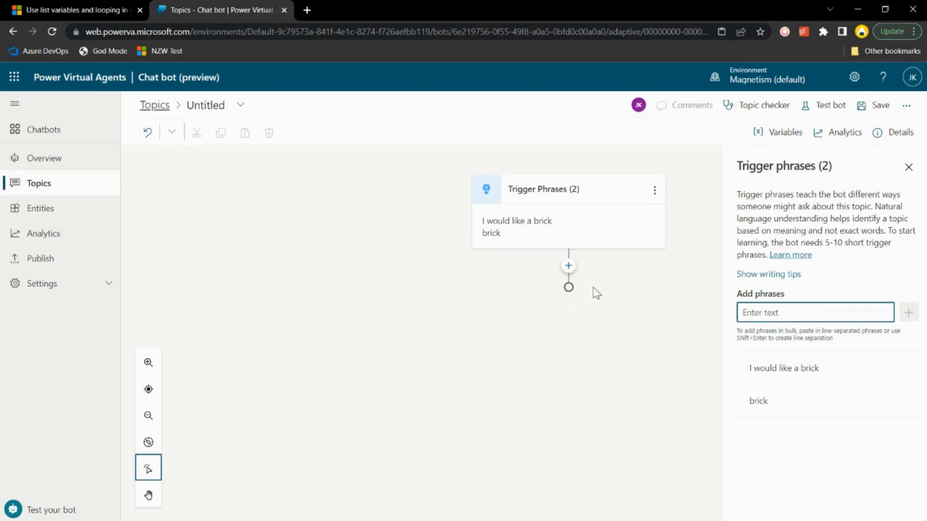
Add a question node after the trigger phrases asking "What shape brick do you want?".
{"action": "left_click", "coordinate": [569, 266]}
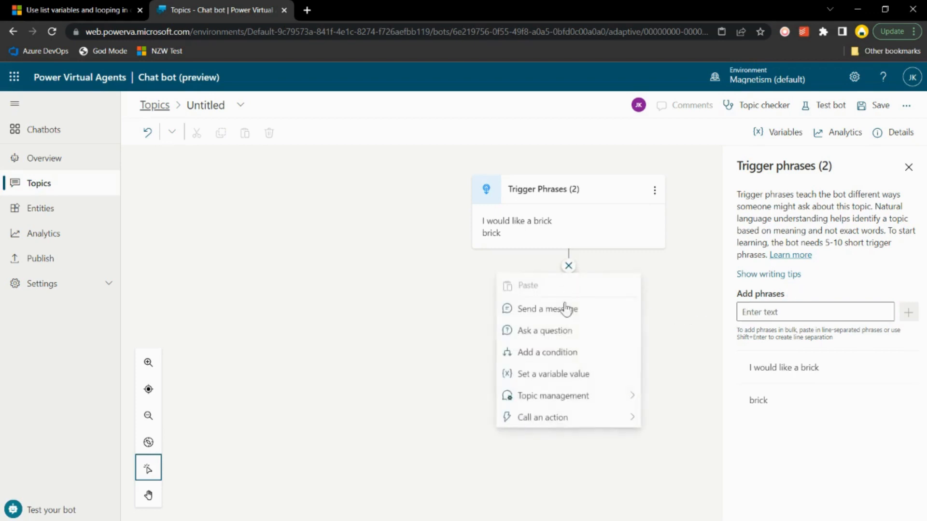
{"action": "left_click", "coordinate": [577, 339]}
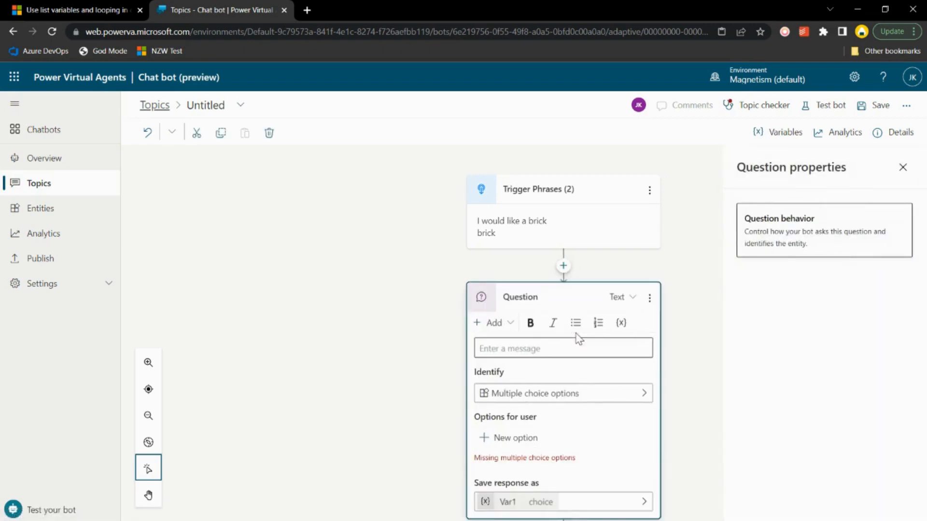
{"action": "left_click", "coordinate": [559, 348]}
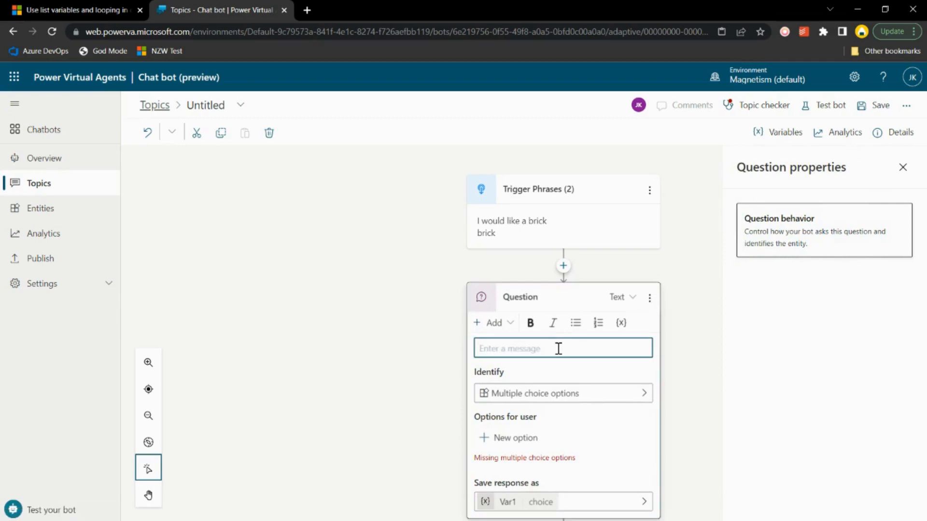
{"action": "type", "text": "What shape brick do you want?"}
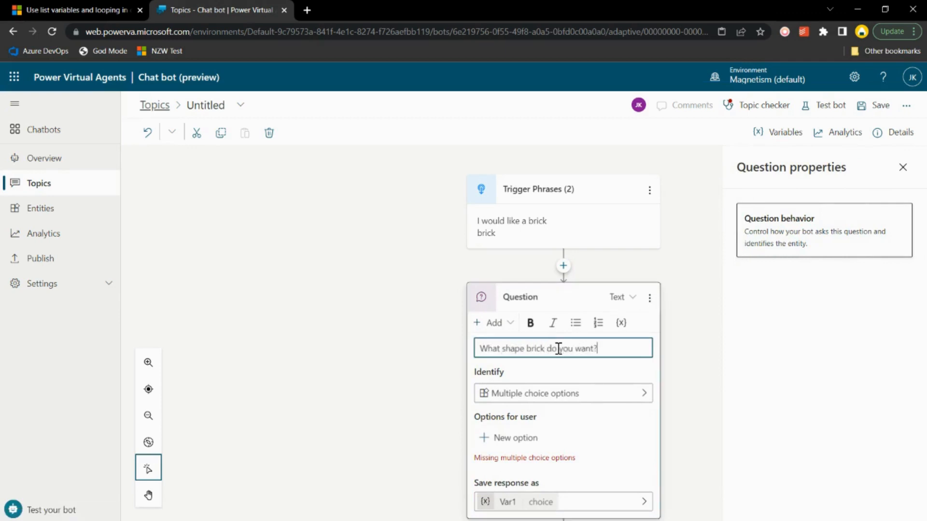
Give the brick shape question the multiple choice options Triangle, Round and Square.
{"action": "left_click", "coordinate": [540, 438]}
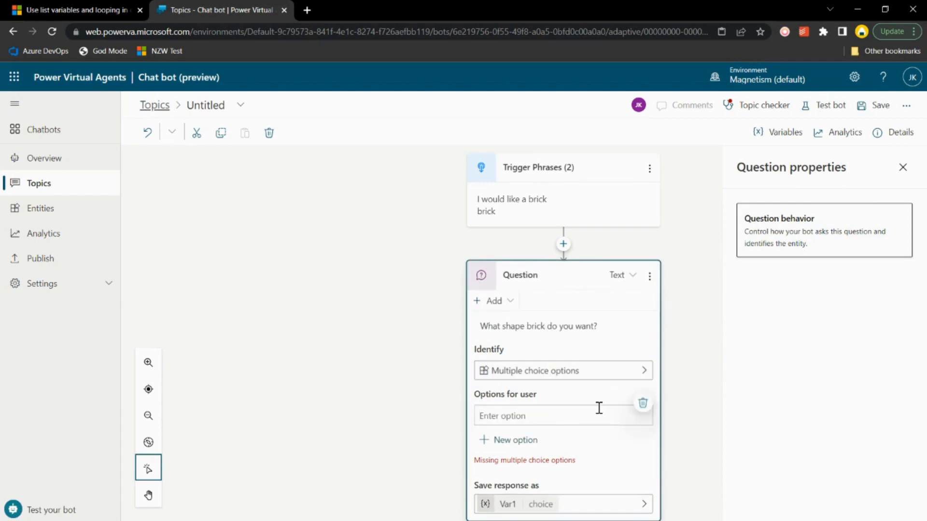
{"action": "scroll", "coordinate": [599, 408], "scroll_direction": "down", "scroll_amount": 1}
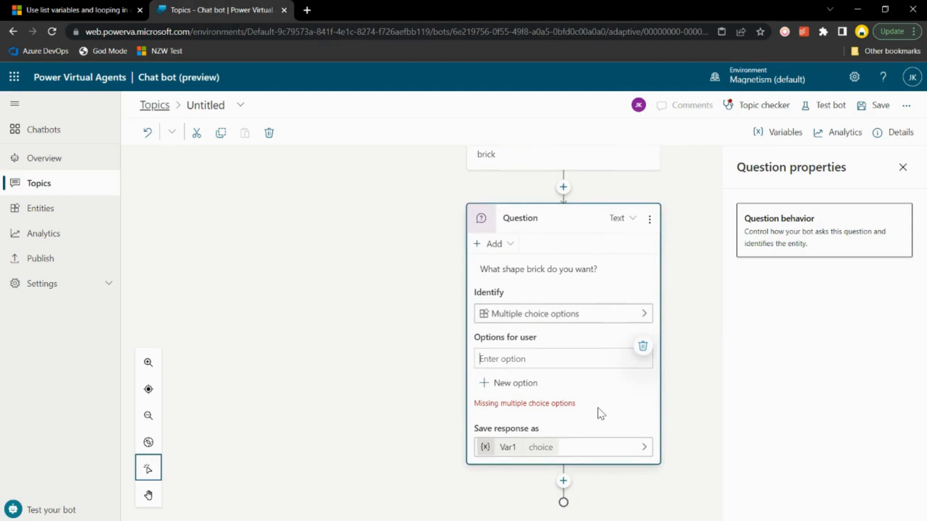
{"action": "type", "text": "Triangle"}
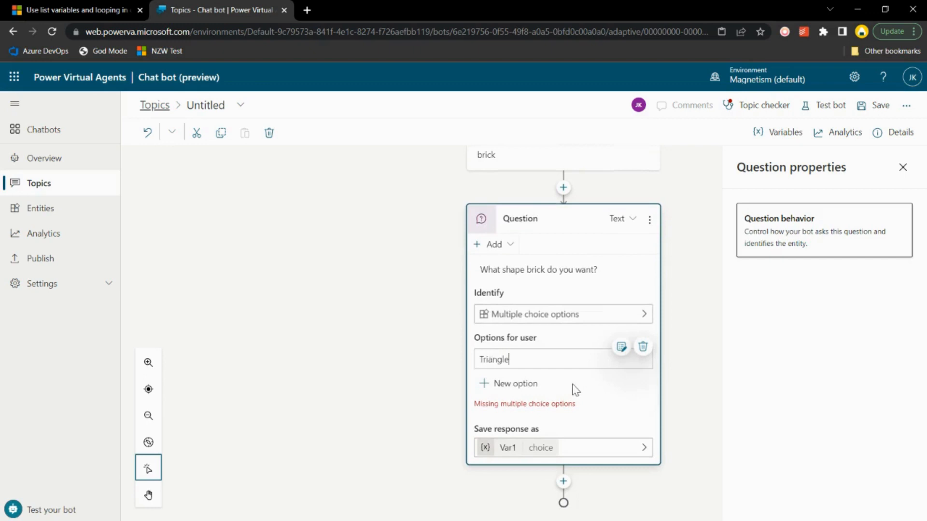
{"action": "left_click", "coordinate": [533, 385]}
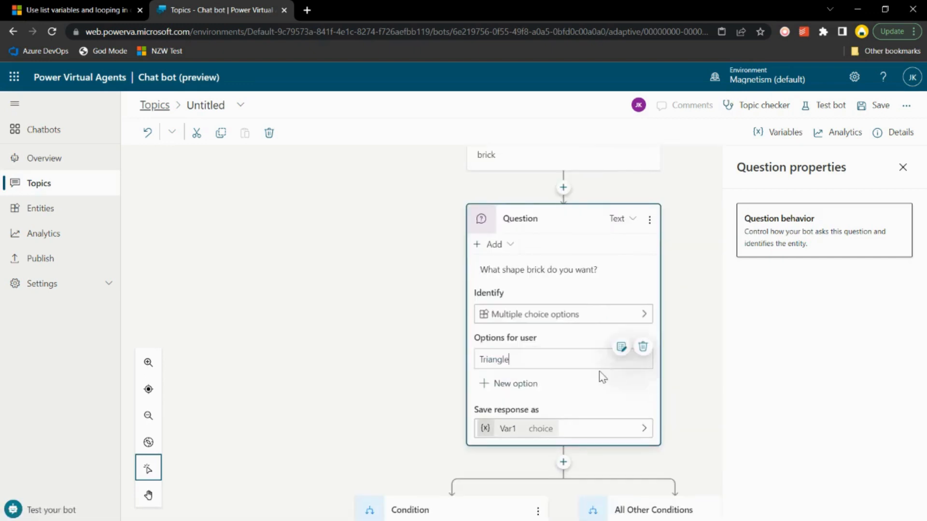
{"action": "left_click", "coordinate": [902, 167]}
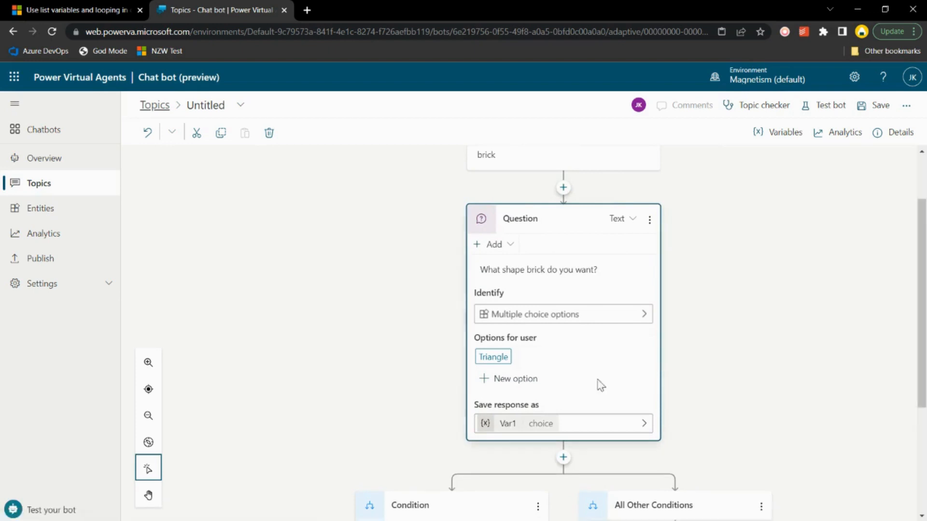
{"action": "left_click", "coordinate": [523, 380]}
{"action": "type", "text": "Round"}
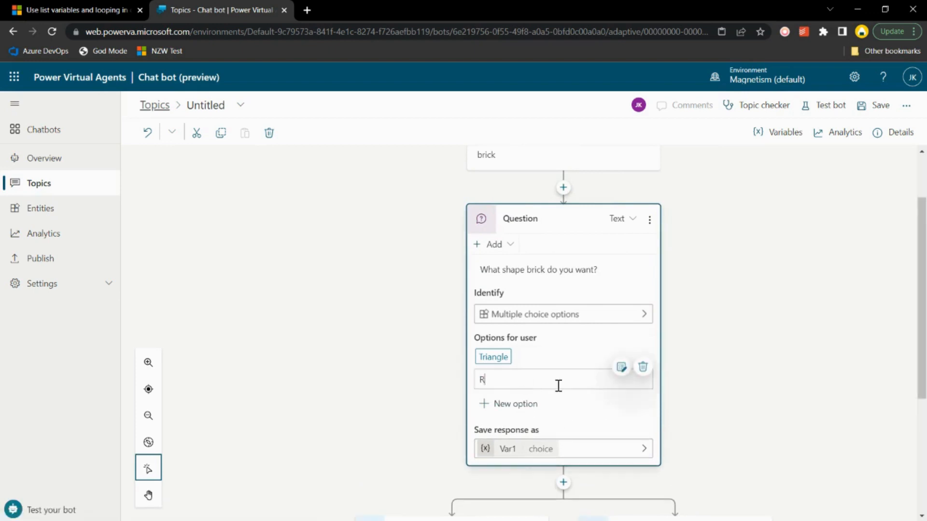
{"action": "left_click", "coordinate": [539, 415]}
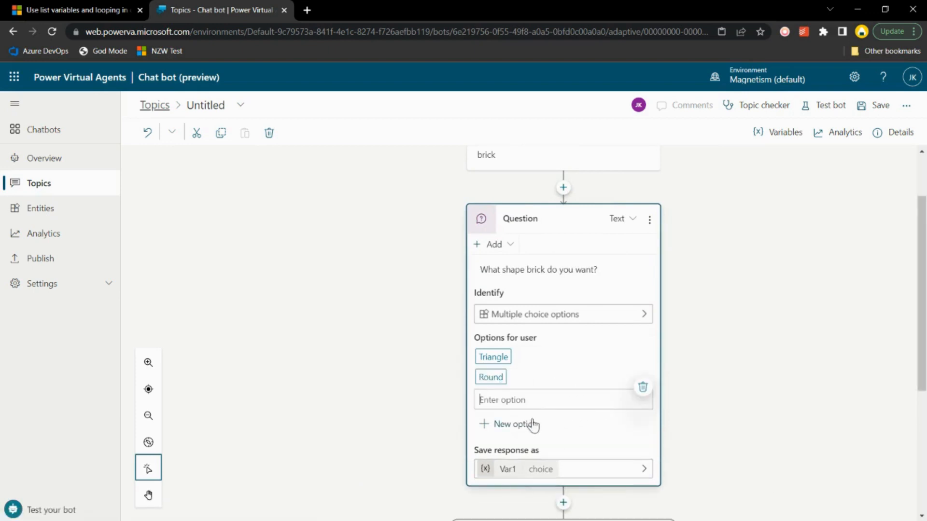
{"action": "type", "text": "Square"}
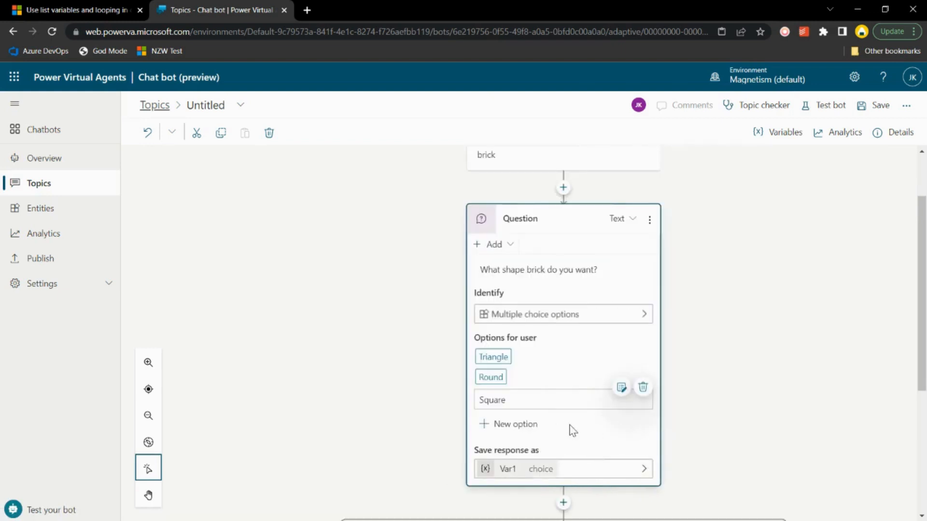
{"action": "left_click", "coordinate": [516, 424]}
{"action": "left_click", "coordinate": [642, 408]}
Rename the question's response variable to user_brick and close the properties pane.
{"action": "left_click", "coordinate": [637, 464]}
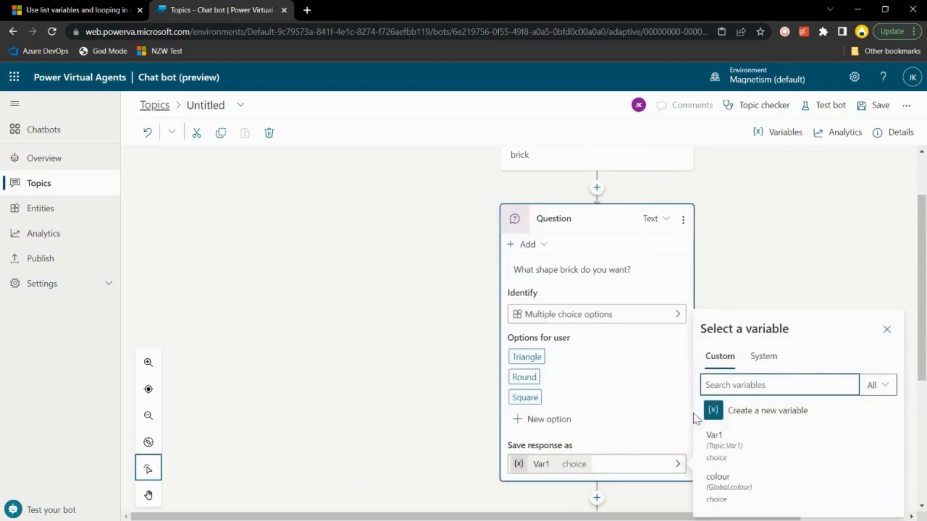
{"action": "left_click", "coordinate": [541, 464]}
{"action": "left_click", "coordinate": [750, 236]}
{"action": "double_click", "coordinate": [750, 242]}
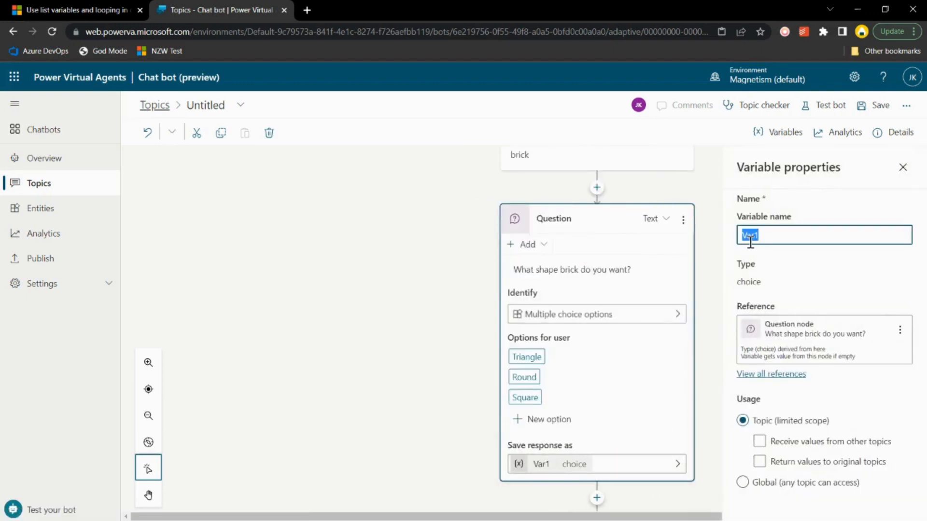
{"action": "type", "text": "user_brick"}
{"action": "left_click", "coordinate": [903, 167]}
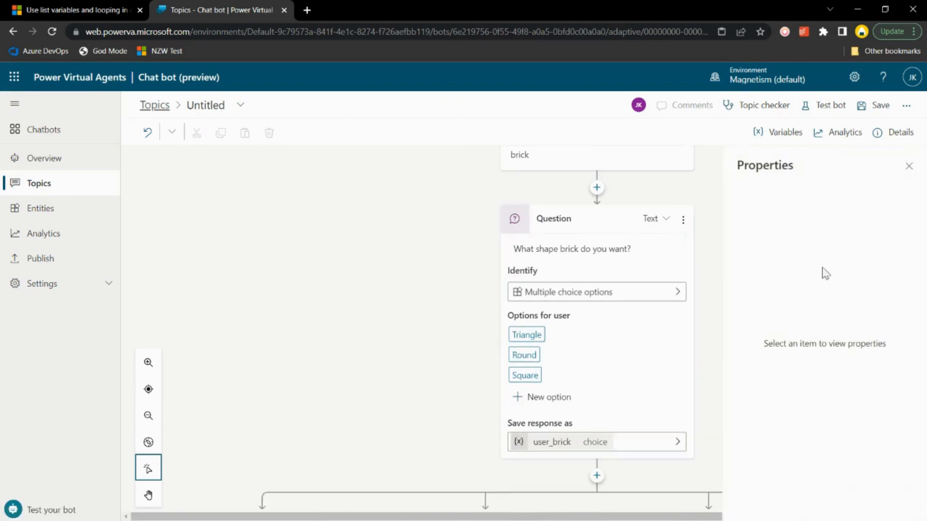
{"action": "left_click", "coordinate": [910, 167]}
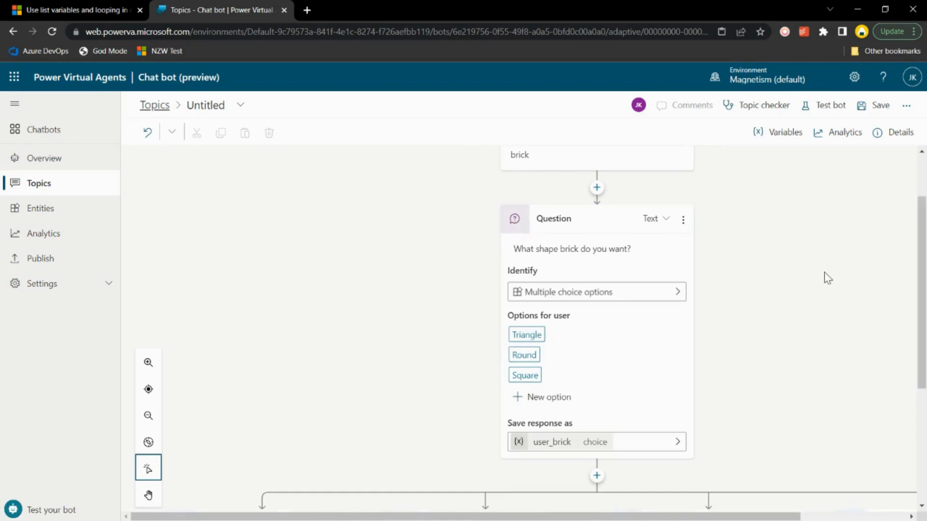
Insert a message between the question and its conditions reading "We will look for {user_brick} brick", using the user_brick variable.
{"action": "scroll", "coordinate": [828, 278], "scroll_direction": "down", "scroll_amount": 1}
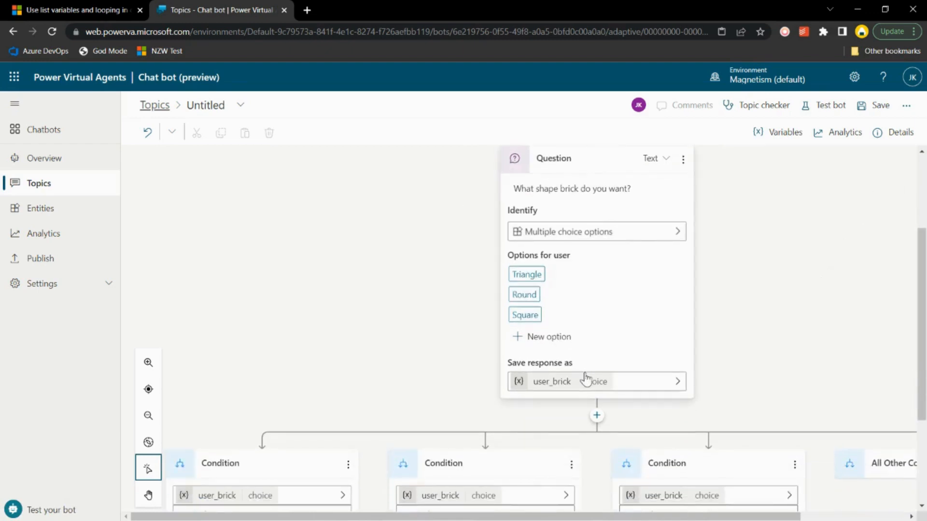
{"action": "scroll", "coordinate": [623, 381], "scroll_direction": "down", "scroll_amount": 2}
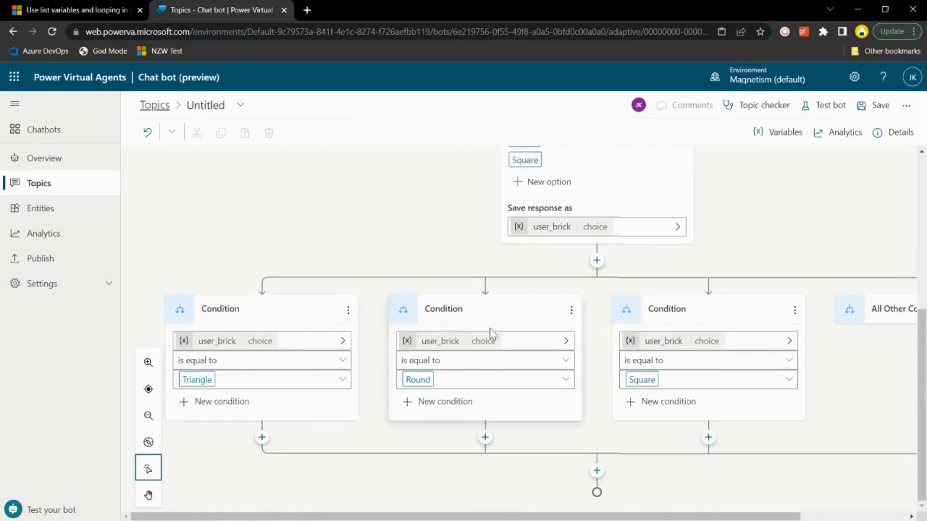
{"action": "left_click", "coordinate": [597, 261]}
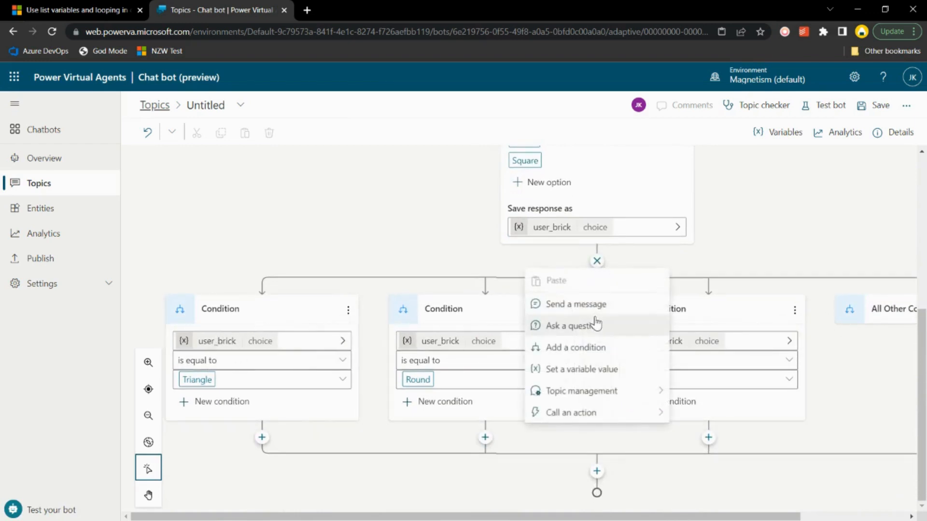
{"action": "left_click", "coordinate": [626, 303]}
{"action": "left_click", "coordinate": [574, 345]}
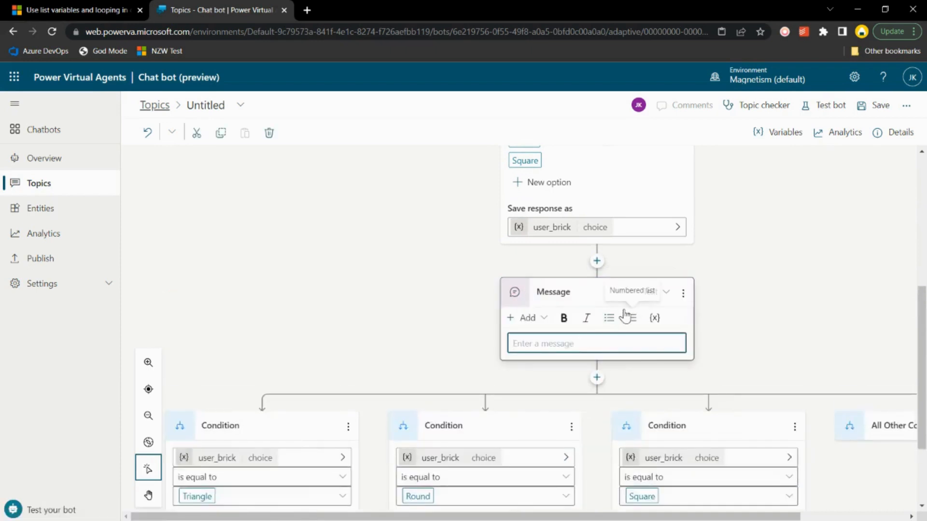
{"action": "type", "text": "We will look for"}
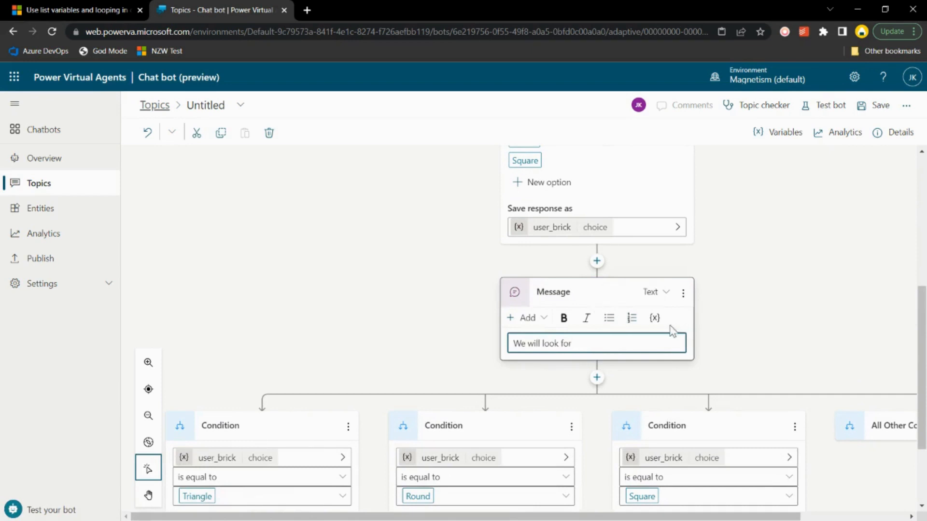
{"action": "left_click", "coordinate": [655, 319]}
{"action": "left_click", "coordinate": [728, 355]}
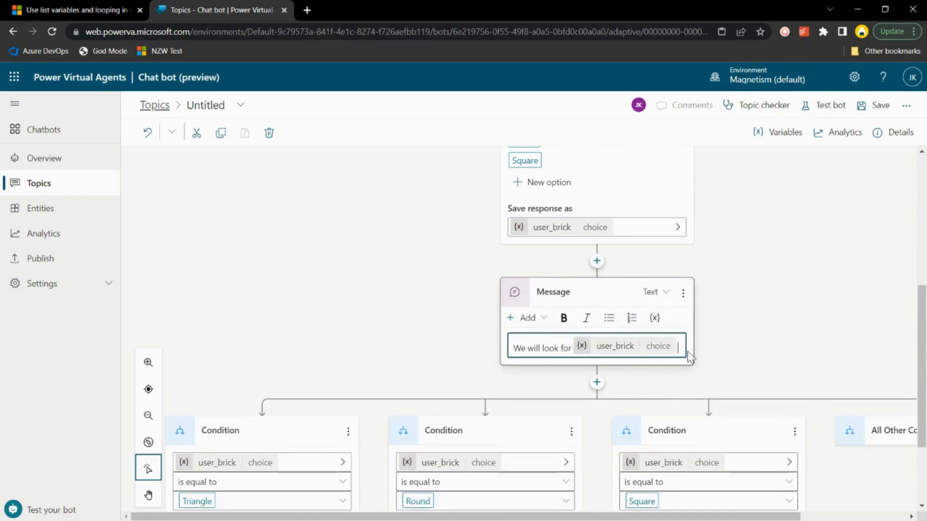
{"action": "type", "text": "brick"}
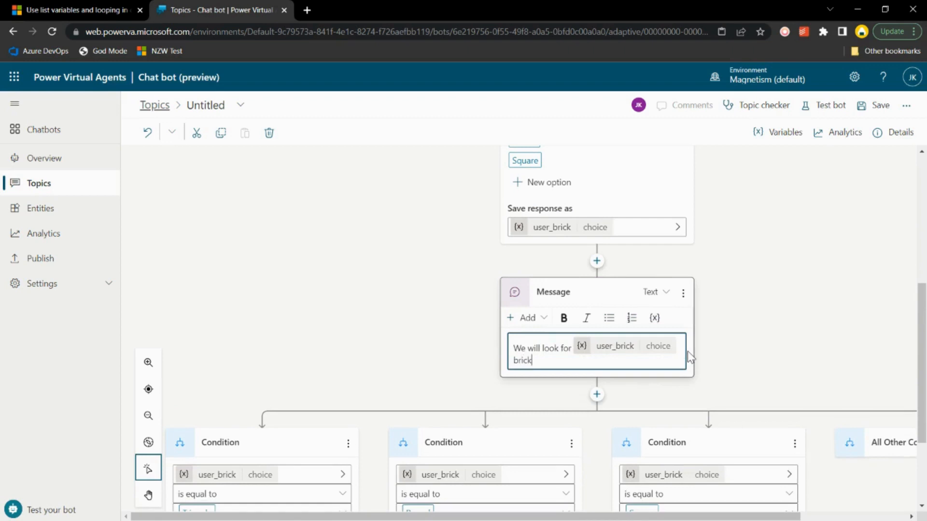
{"action": "left_click", "coordinate": [710, 356]}
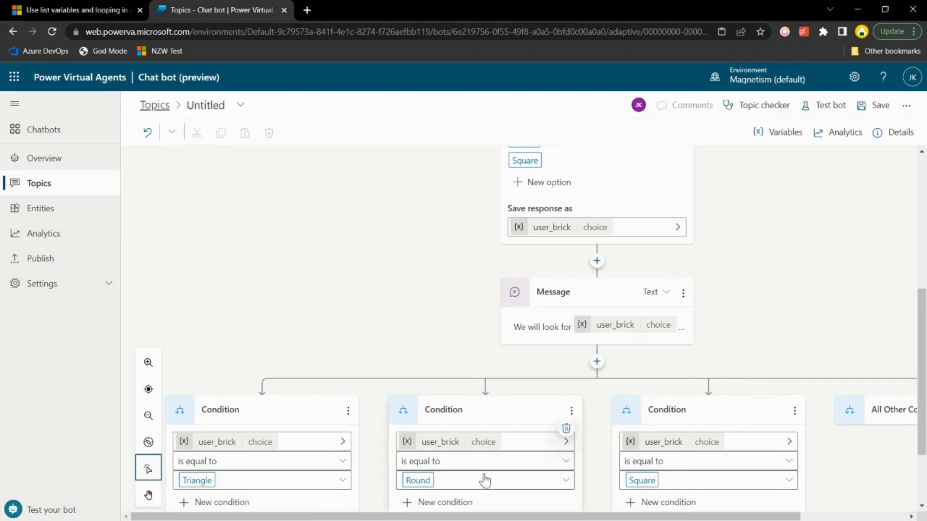
Add a message node under the Triangle condition with the text "We have this in stock".
{"action": "scroll", "coordinate": [562, 371], "scroll_direction": "up", "scroll_amount": 3}
{"action": "scroll", "coordinate": [565, 366], "scroll_direction": "up", "scroll_amount": 1}
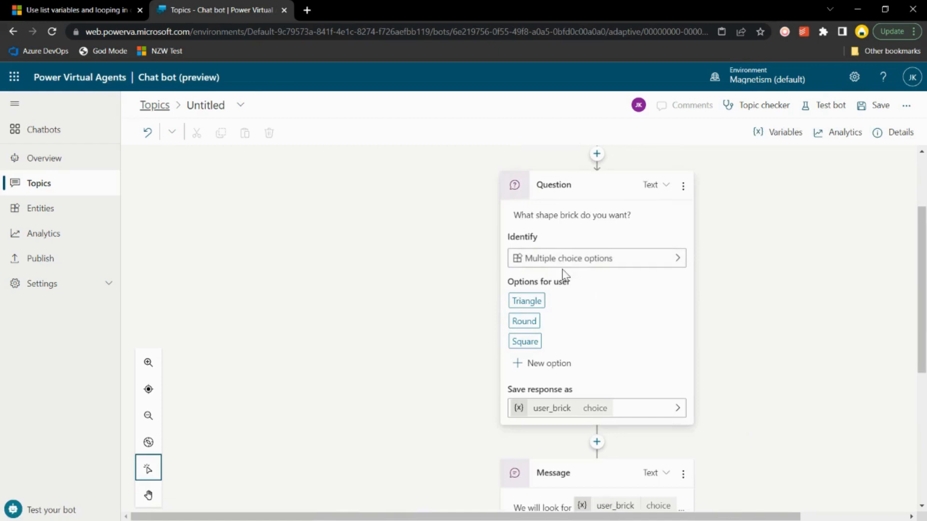
{"action": "scroll", "coordinate": [558, 288], "scroll_direction": "down", "scroll_amount": 1}
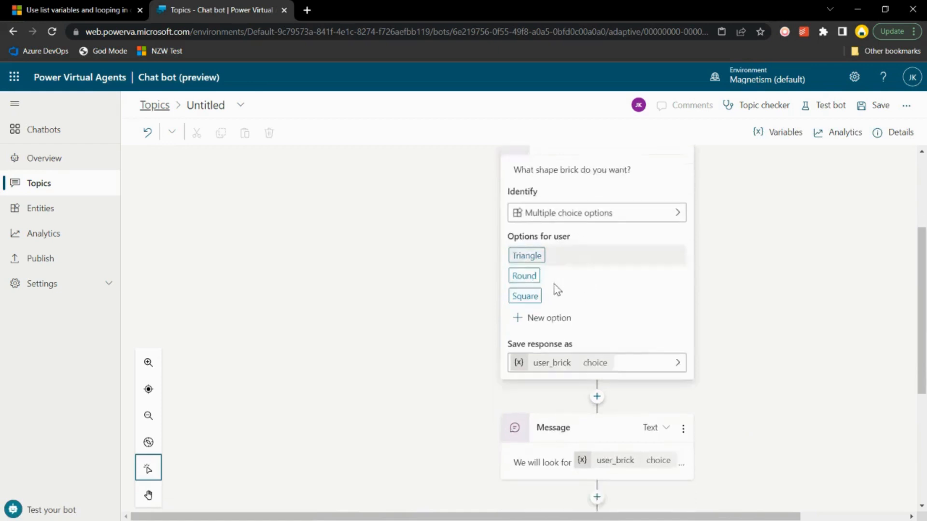
{"action": "scroll", "coordinate": [558, 289], "scroll_direction": "down", "scroll_amount": 4}
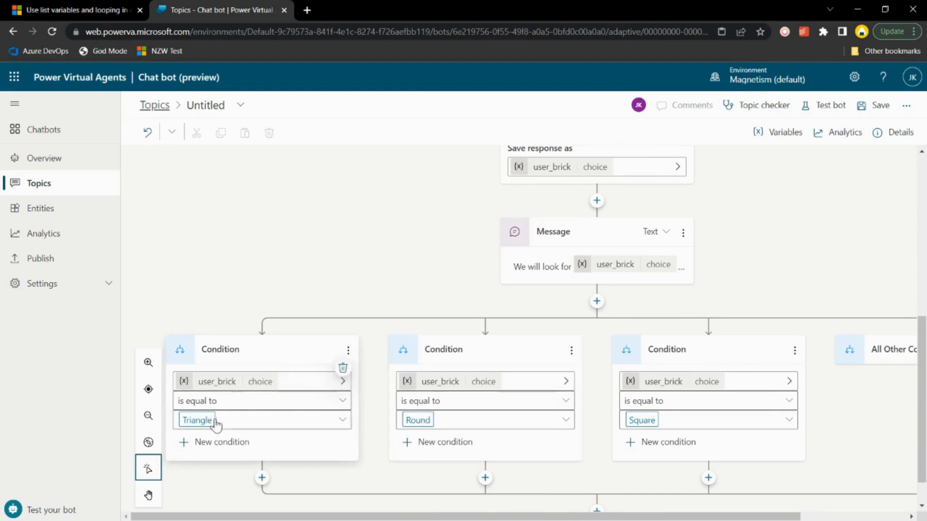
{"action": "scroll", "coordinate": [269, 455], "scroll_direction": "down", "scroll_amount": 1}
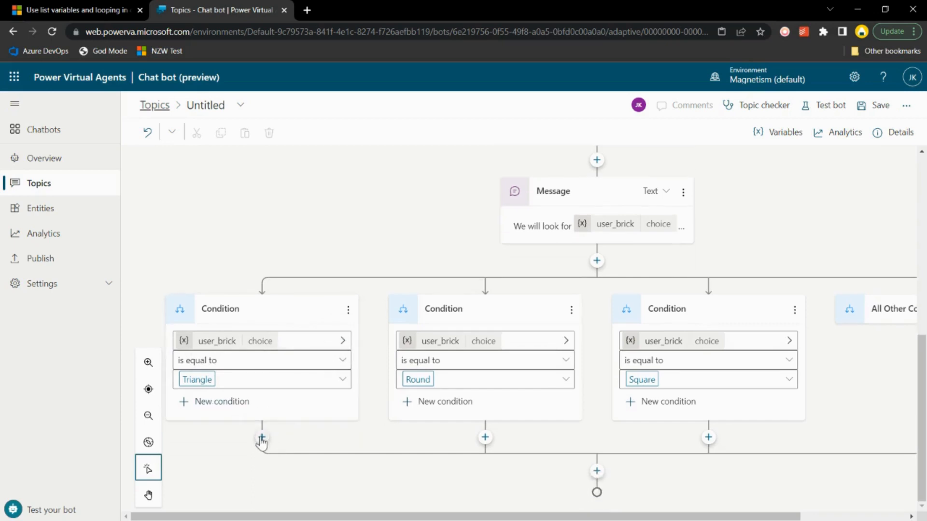
{"action": "left_click", "coordinate": [261, 438]}
{"action": "left_click", "coordinate": [265, 481]}
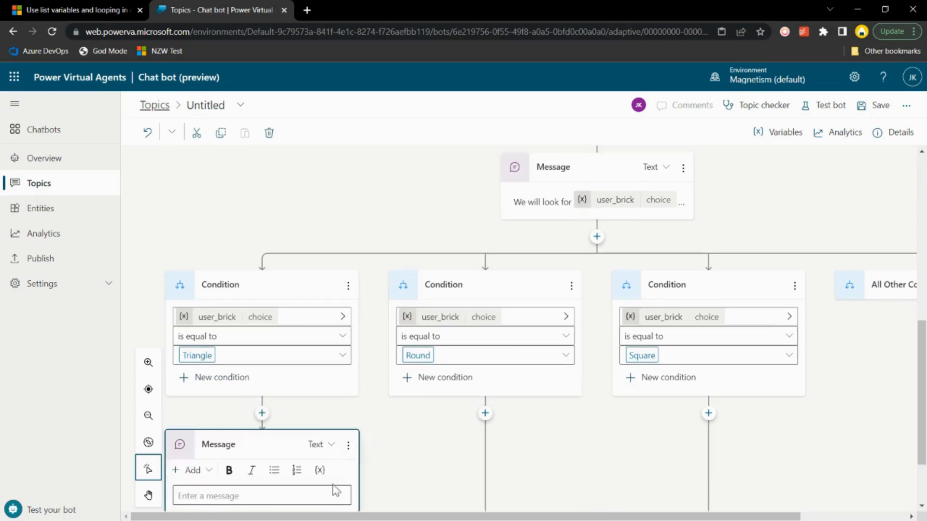
{"action": "left_click", "coordinate": [287, 491]}
{"action": "type", "text": "W"}
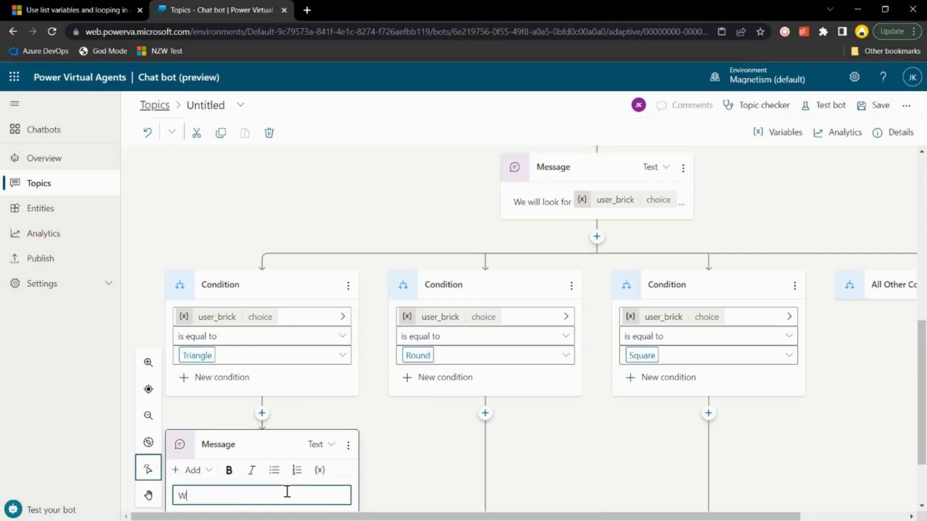
{"action": "type", "text": "e have this in stock"}
{"action": "left_click", "coordinate": [370, 464]}
{"action": "scroll", "coordinate": [370, 464], "scroll_direction": "down", "scroll_amount": 1}
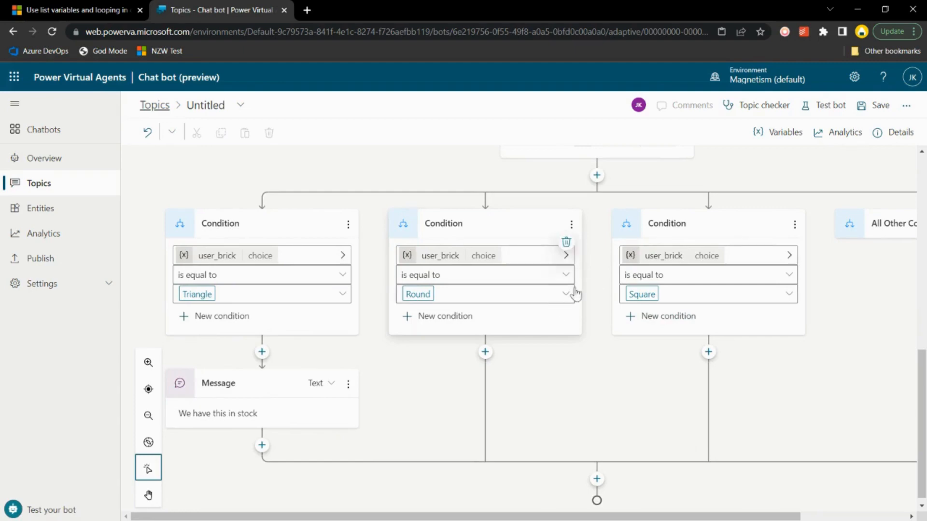
{"action": "scroll", "coordinate": [617, 263], "scroll_direction": "up", "scroll_amount": 5}
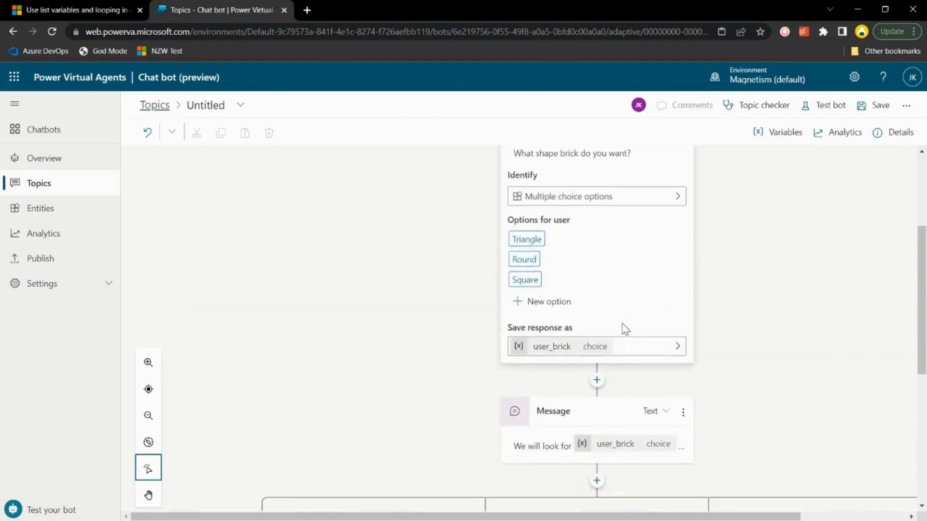